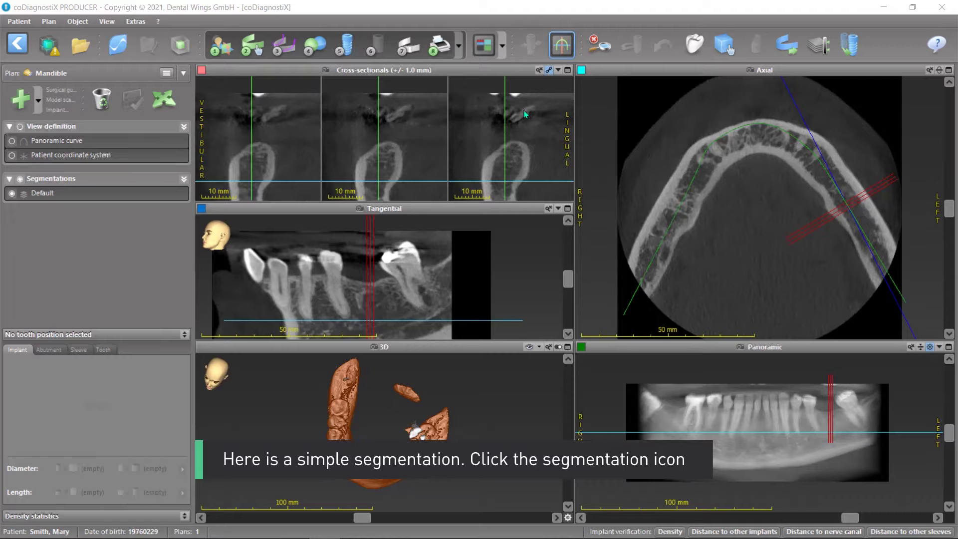
# Step: Open Scanview segmentation and name the first segmentation slot Mandible using the preset
pyautogui.click(180, 45)
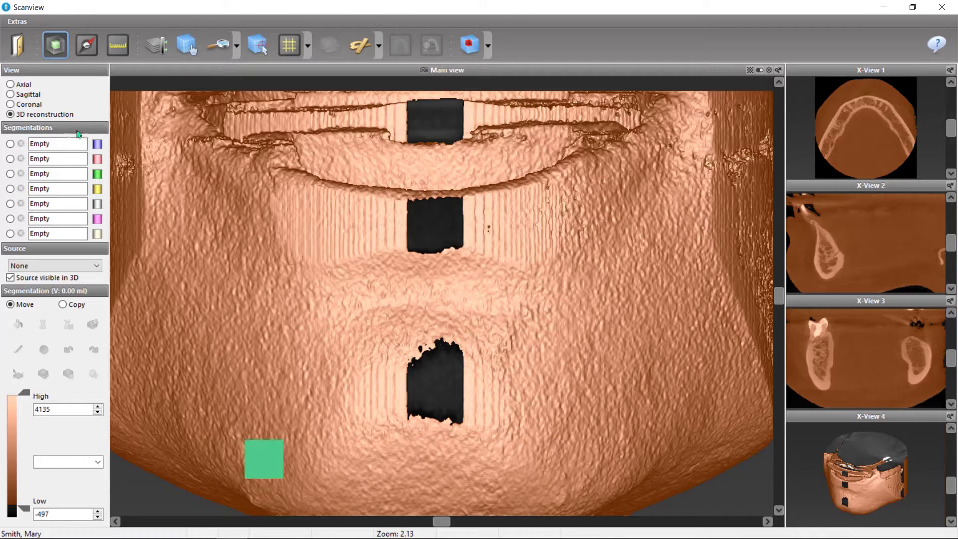
pyautogui.click(10, 144)
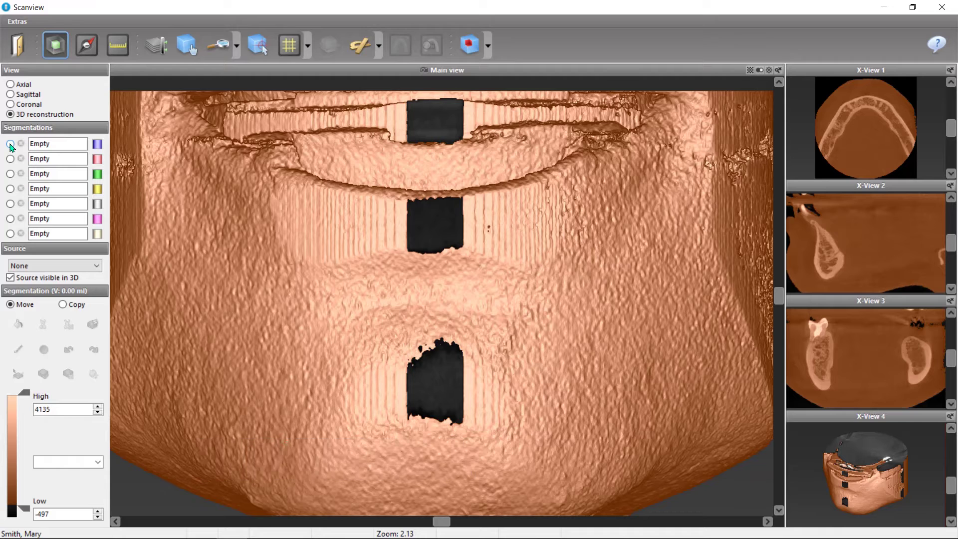
pyautogui.click(10, 144)
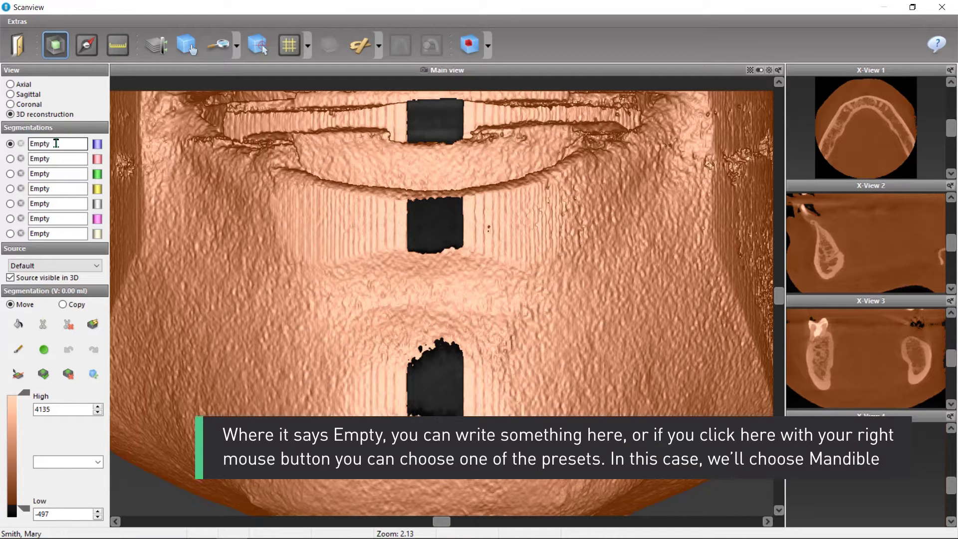
pyautogui.rightClick(56, 143)
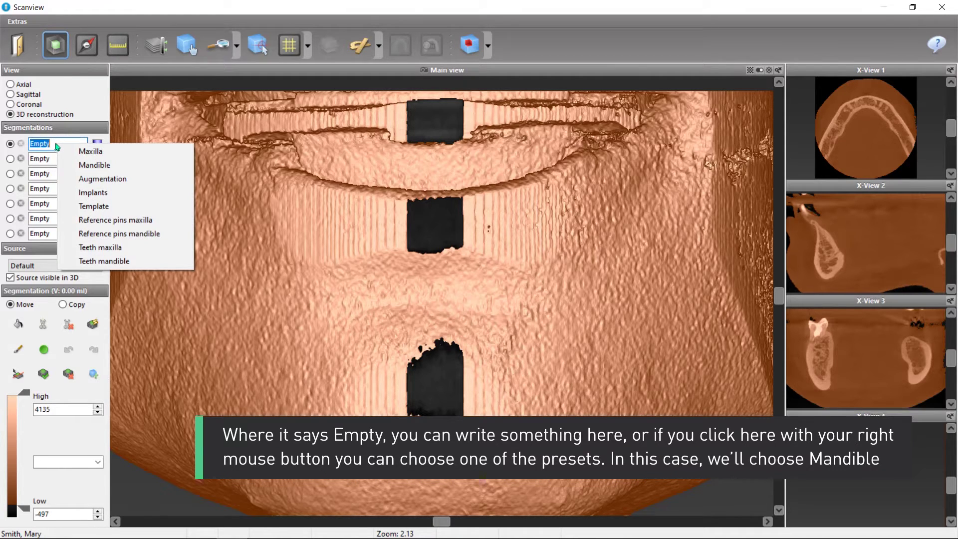
pyautogui.click(110, 166)
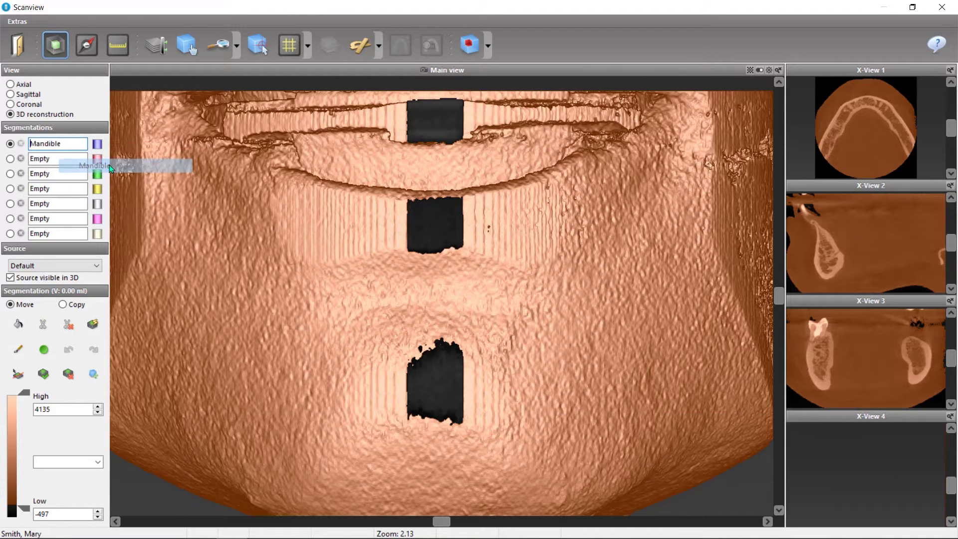
# Step: Give the Mandible segmentation a green colour from the Color Palettes
pyautogui.click(98, 145)
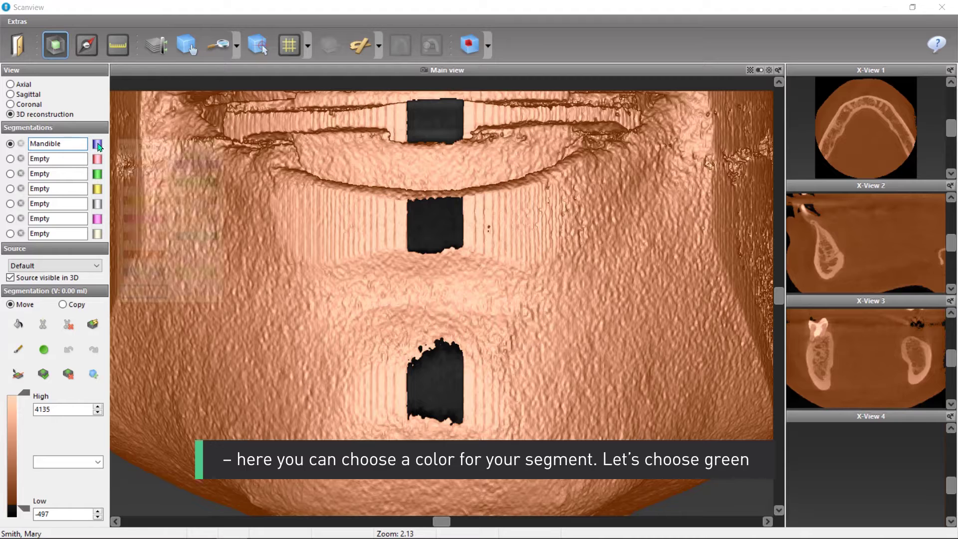
pyautogui.click(193, 185)
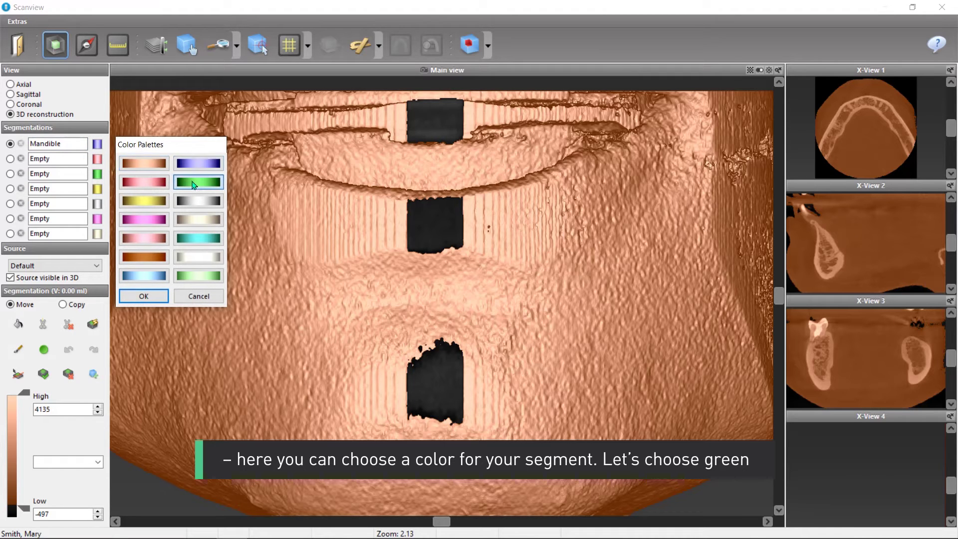
pyautogui.click(147, 298)
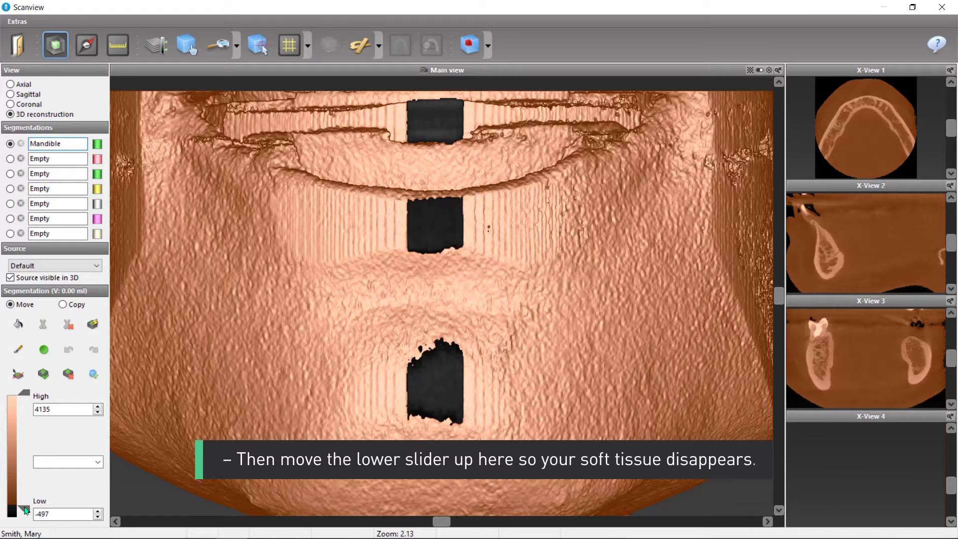
# Step: Raise the lower threshold to 1344 so only bone and teeth remain
pyautogui.moveTo(24, 510); pyautogui.dragTo(25, 489)
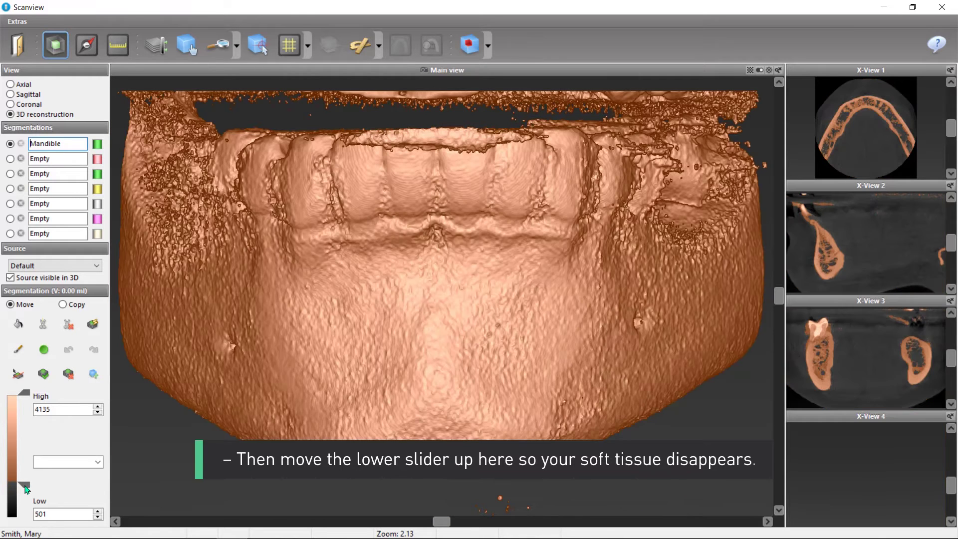
pyautogui.moveTo(25, 488); pyautogui.dragTo(25, 474)
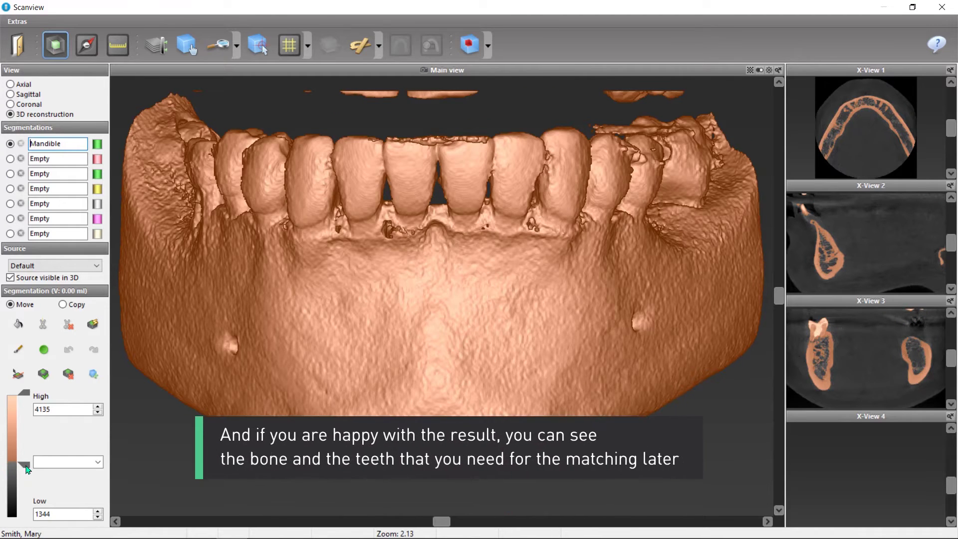
pyautogui.moveTo(25, 474); pyautogui.dragTo(26, 468)
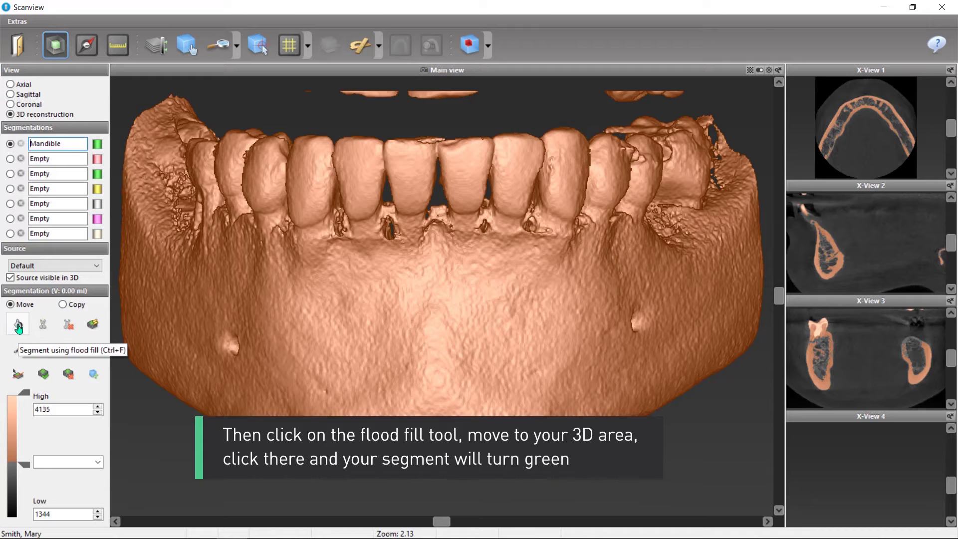
pyautogui.click(18, 325)
# Step: Flood-fill the jaw in the 3D view into Mandible, then close the segmentation module
pyautogui.click(336, 311)
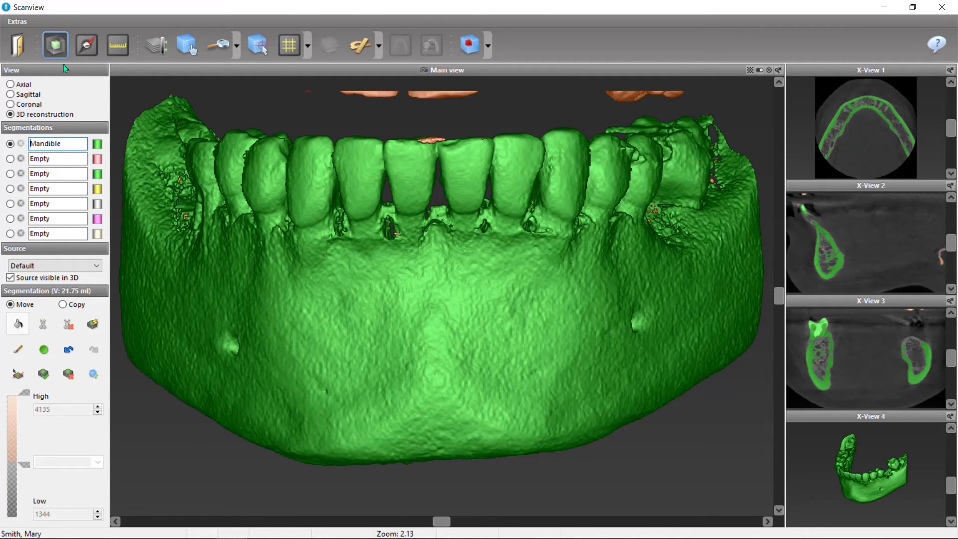
pyautogui.click(20, 47)
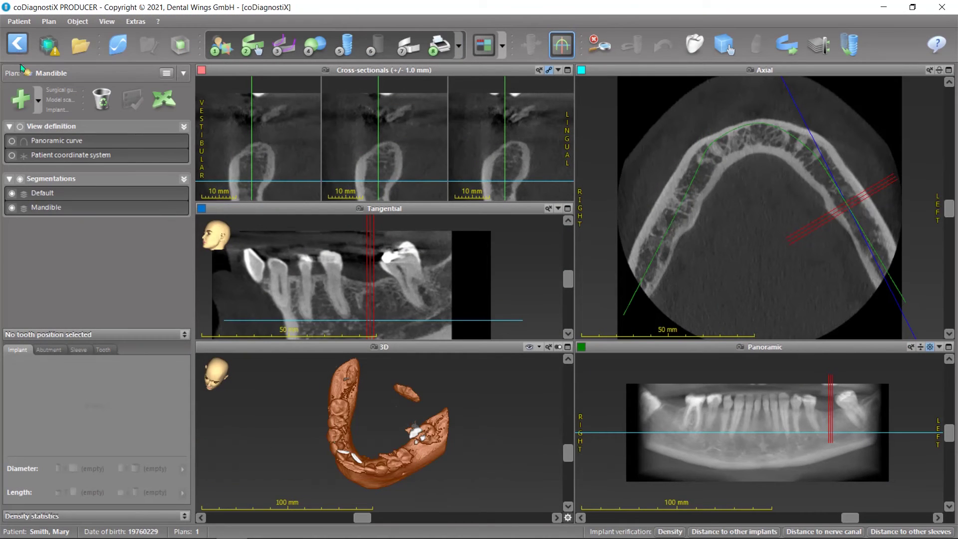
# Step: Maximize the 3D view and switch off the Default segmentation
pyautogui.doubleClick(453, 344)
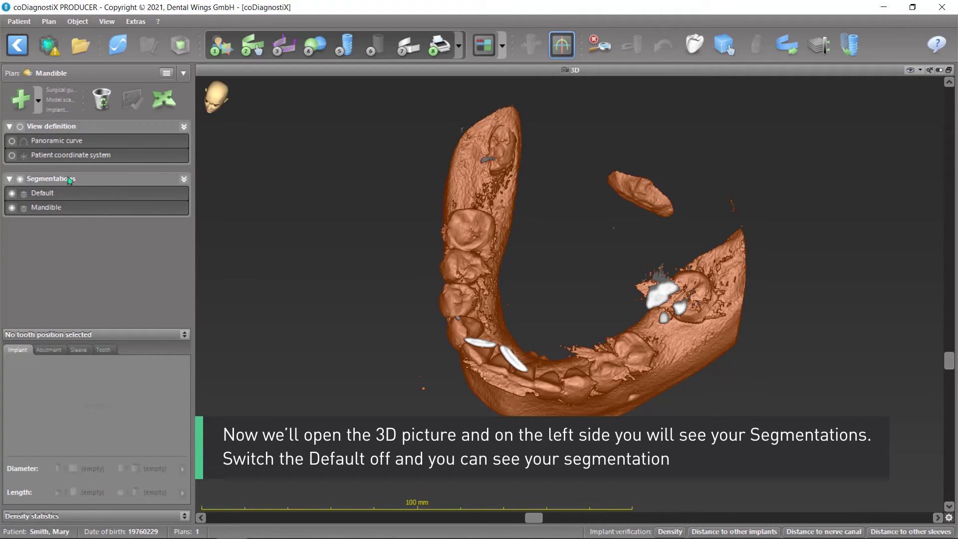
pyautogui.click(12, 195)
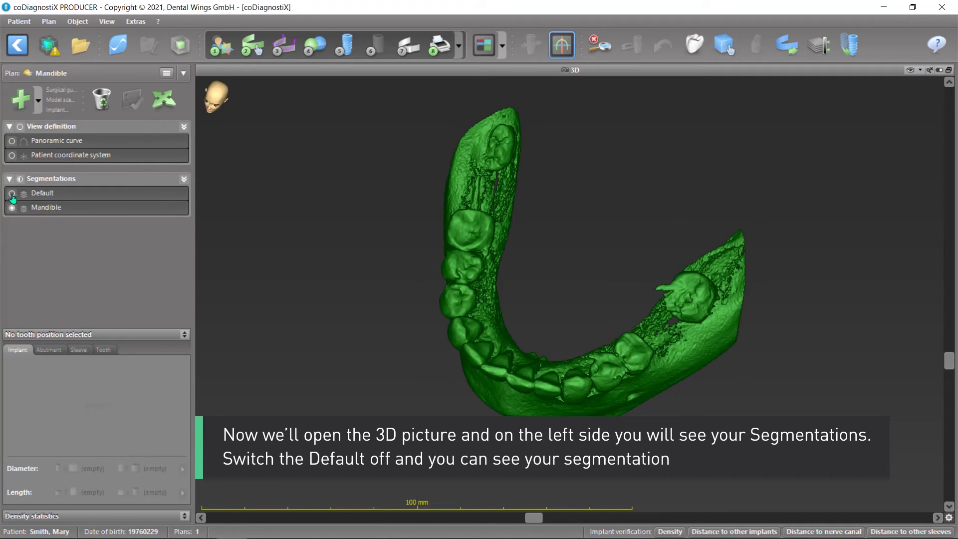